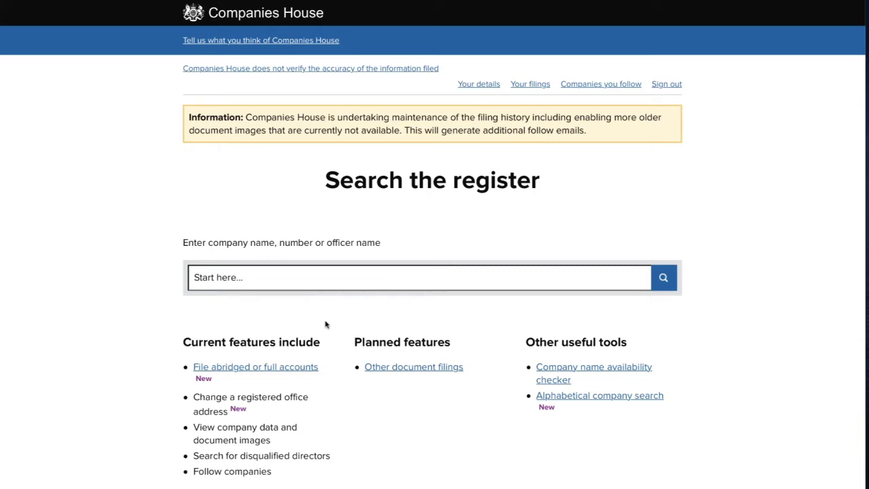
# Search the register for "Demo company" and open the DEMO COMPANY LIMITED record
pyautogui.click(235, 281)
pyautogui.write('Demo company')
pyautogui.click(670, 281)
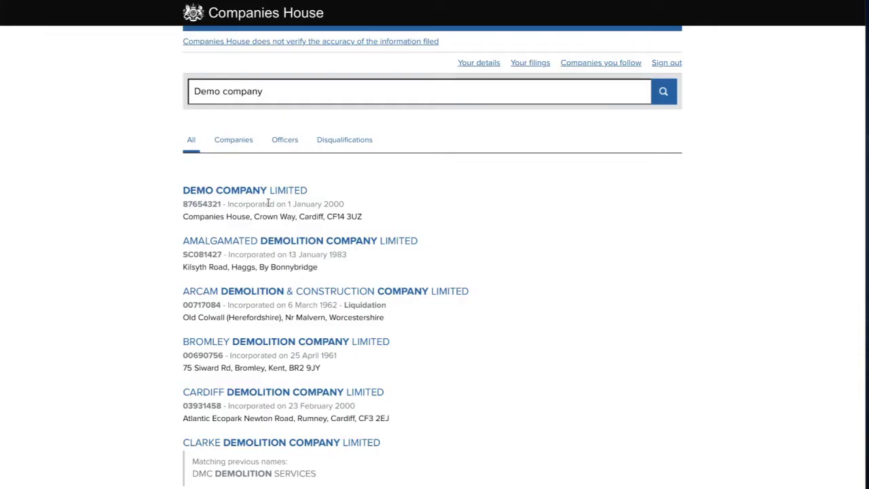
pyautogui.click(264, 193)
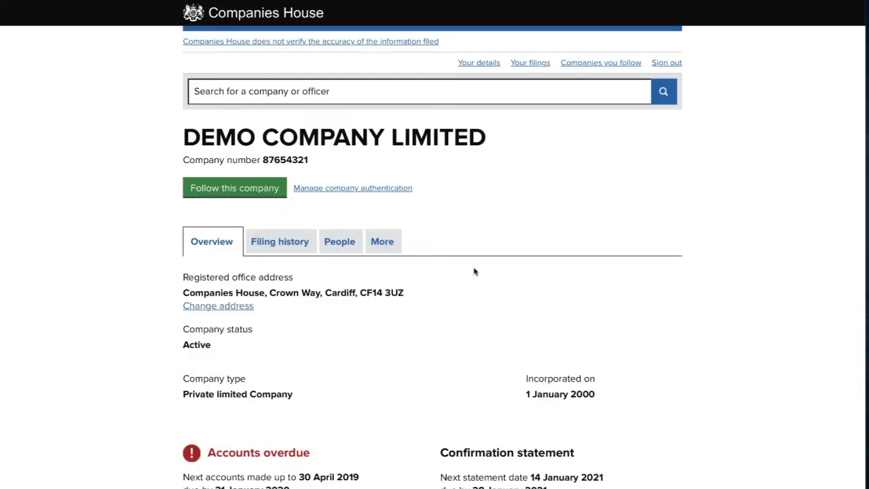
# Start filing the company's accounts and choose No for filing corporation tax with HMRC now
pyautogui.scroll(-2, 504, 309)
pyautogui.scroll(-3, 504, 309)
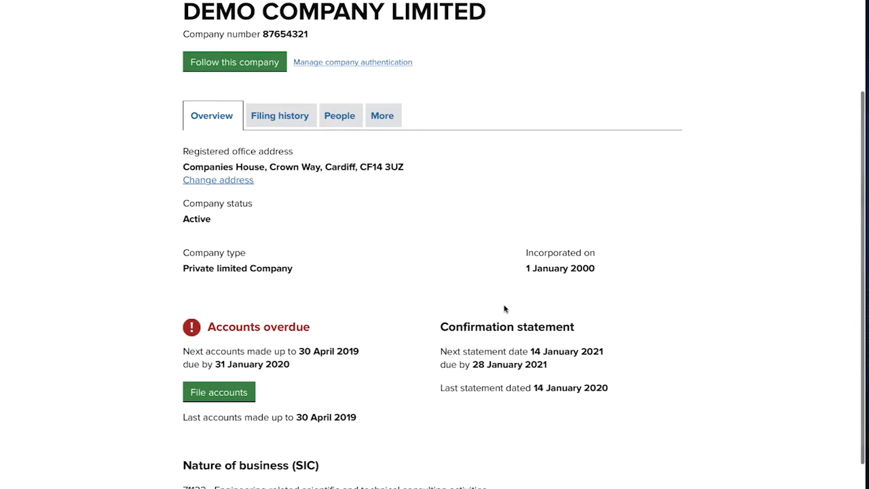
pyautogui.click(242, 393)
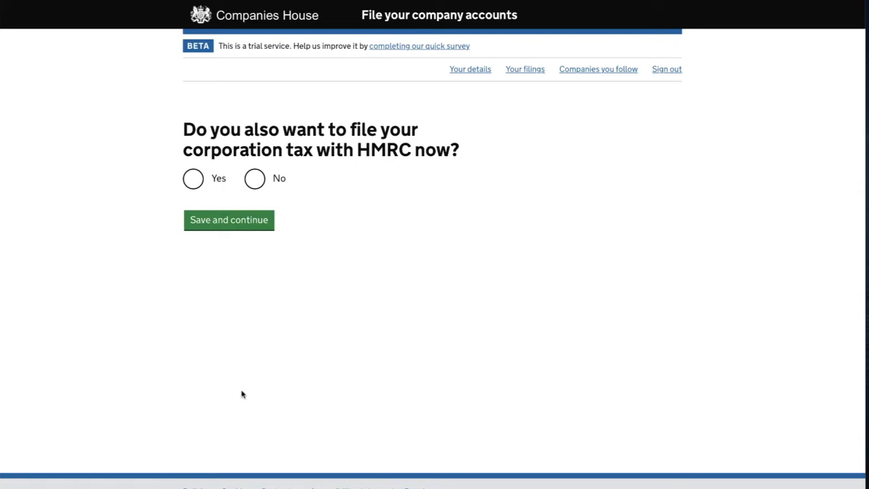
pyautogui.click(255, 180)
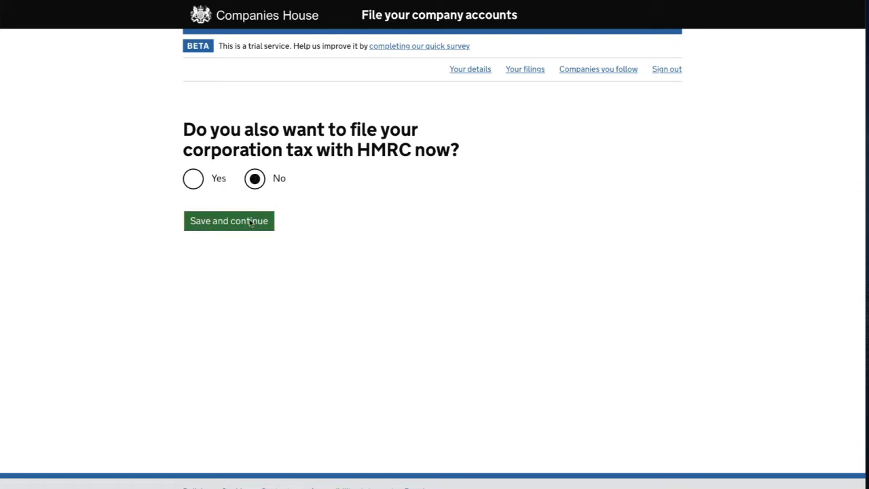
pyautogui.click(251, 222)
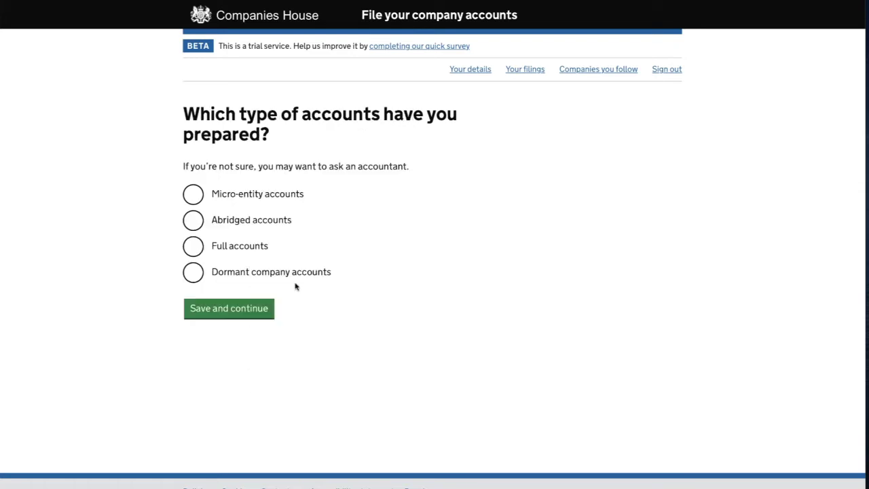
# Choose Abridged accounts as the prepared type and confirm with Yes that they meet the filing criteria
pyautogui.click(195, 219)
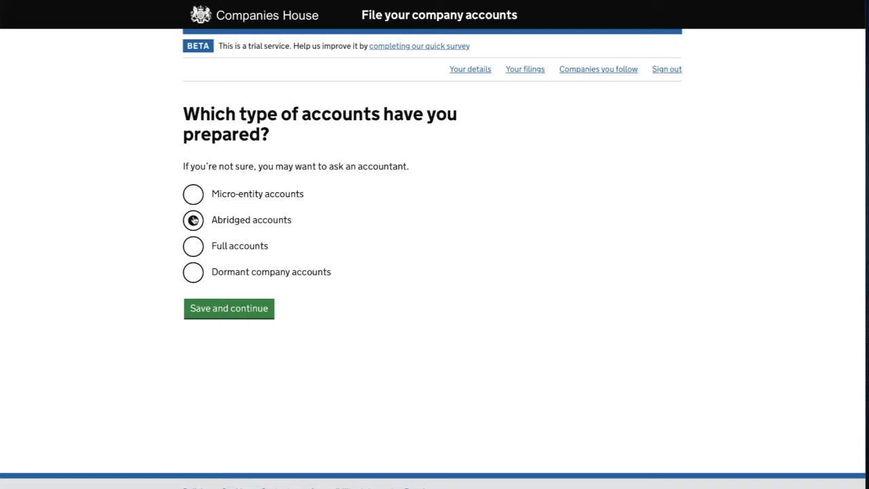
pyautogui.click(228, 308)
pyautogui.scroll(-3, 352, 329)
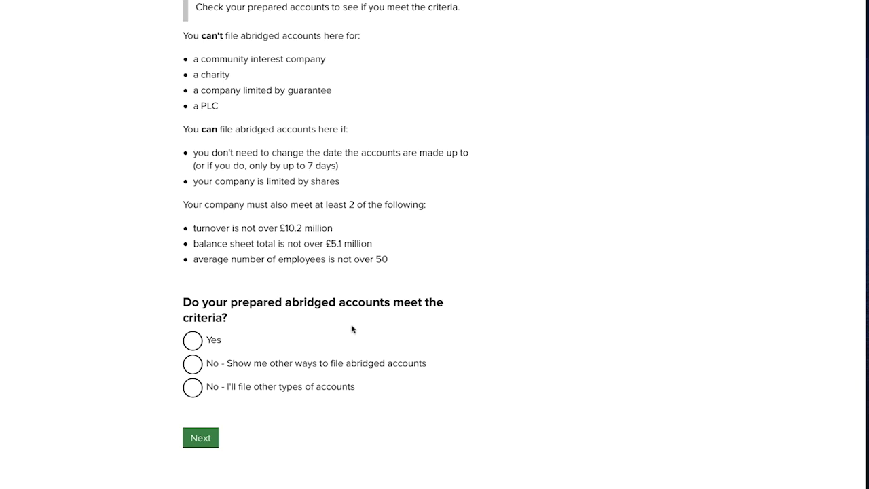
pyautogui.click(196, 342)
pyautogui.click(201, 441)
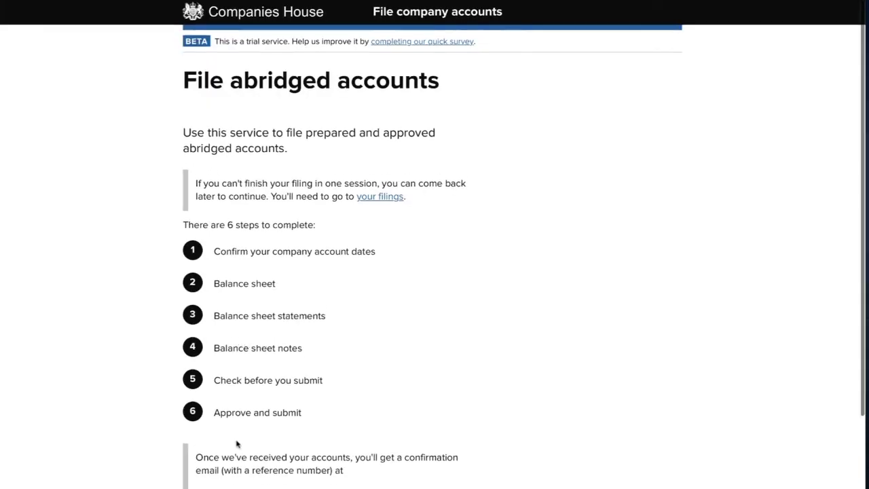
# Begin the abridged accounts filing and confirm the accounting period of 1 May 2018 to 30 April 2019
pyautogui.scroll(-3, 237, 444)
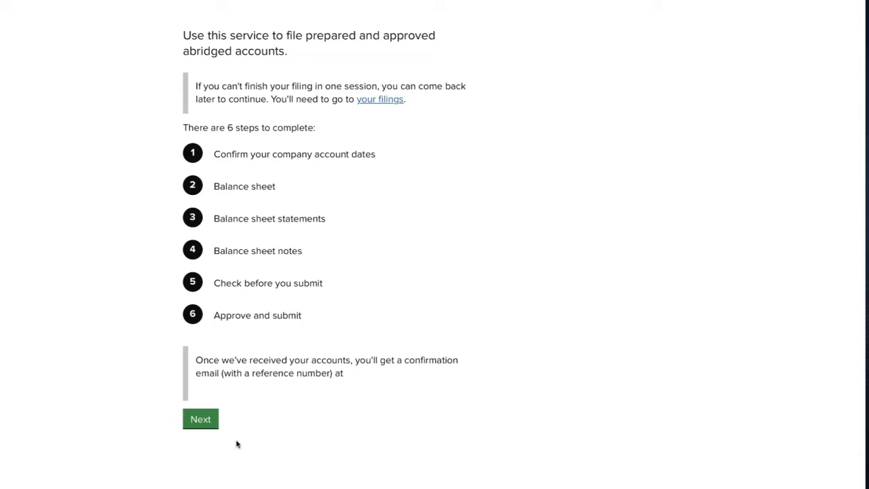
pyautogui.click(207, 422)
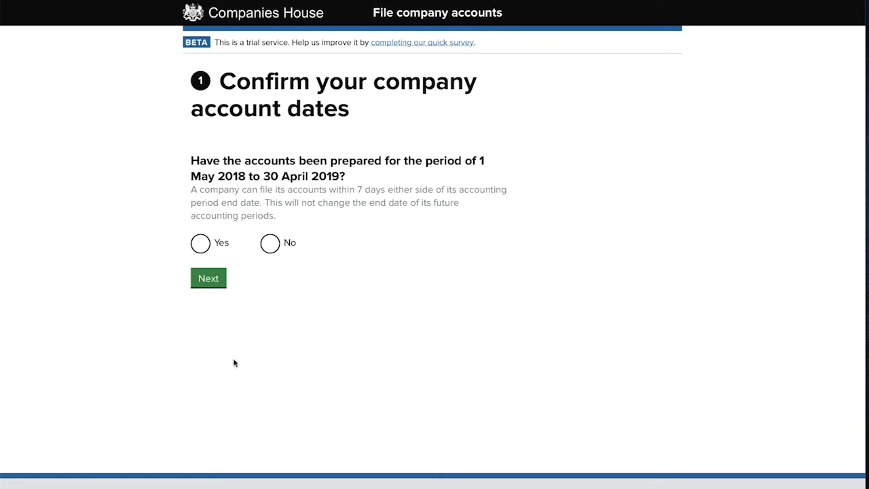
pyautogui.click(201, 245)
pyautogui.click(218, 283)
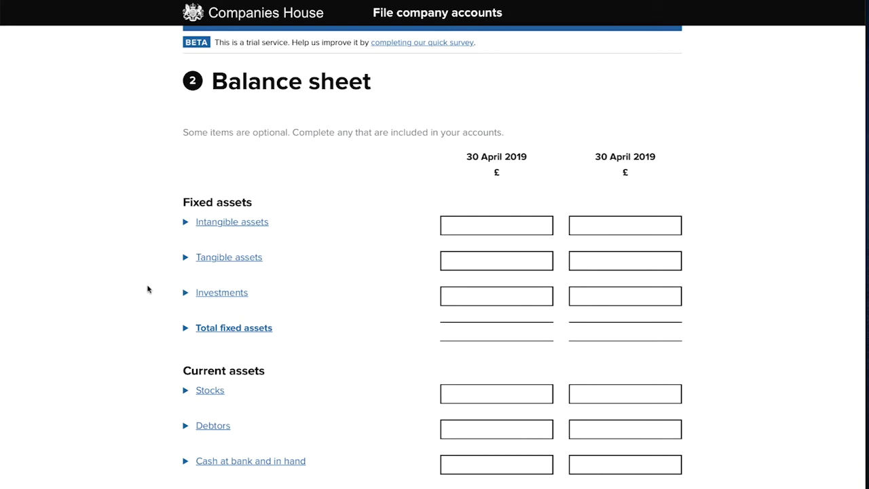
# Enter 10 for Cash at bank and in hand in both columns of the balance sheet's current assets
pyautogui.scroll(-5, 148, 289)
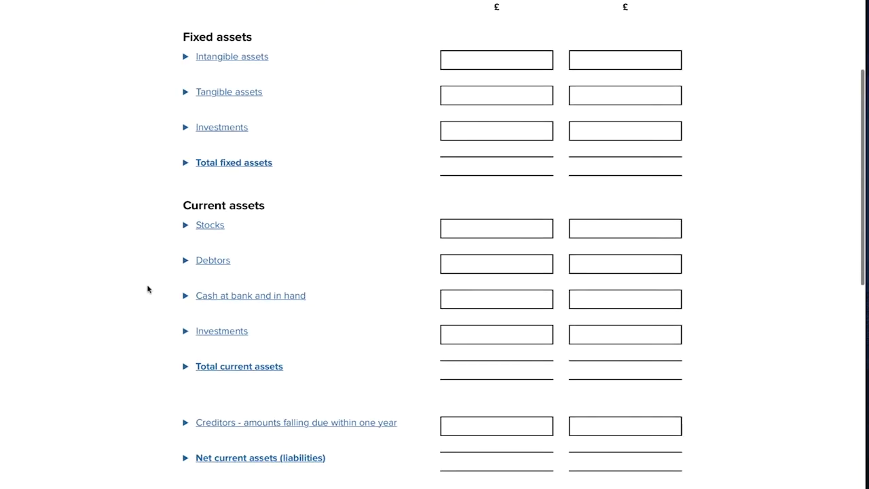
pyautogui.scroll(-2, 148, 289)
pyautogui.click(539, 186)
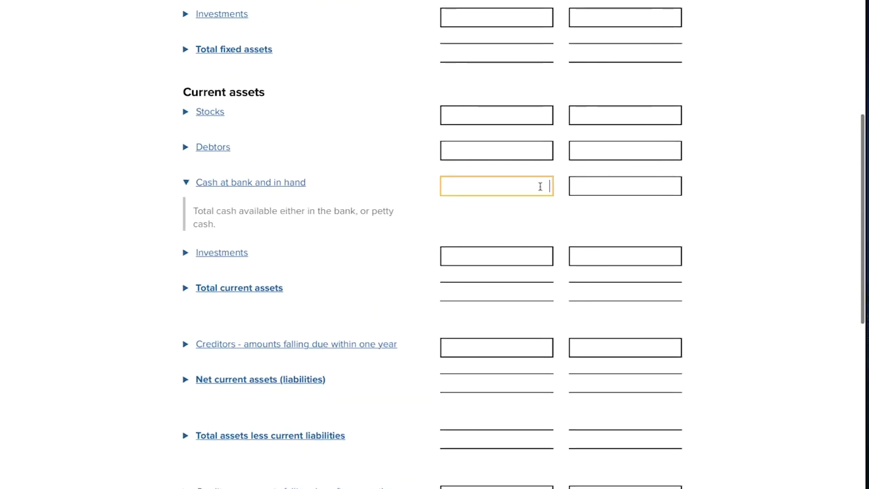
pyautogui.write('10')
pyautogui.press('Tab')
pyautogui.write('10')
pyautogui.press('Tab')
# Enter 10 for Called up share capital in both columns of the capital and reserves section
pyautogui.scroll(-1, 448, 215)
pyautogui.scroll(-4, 447, 215)
pyautogui.scroll(-2, 447, 215)
pyautogui.click(507, 229)
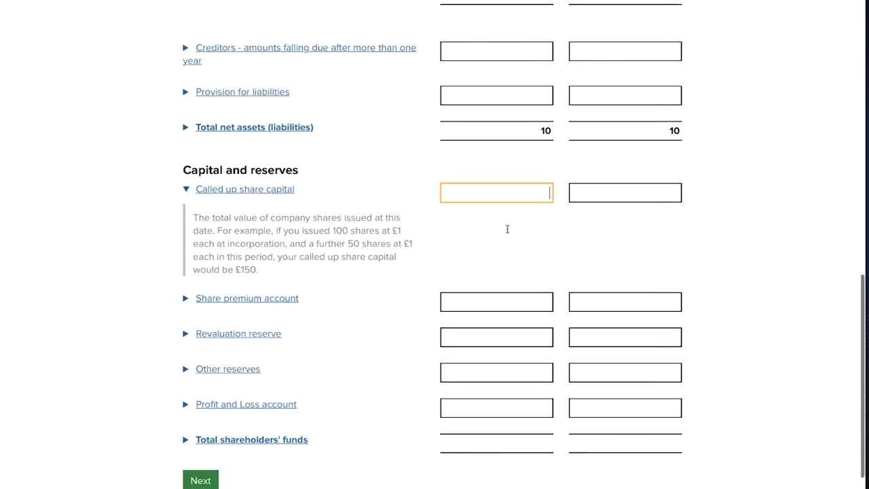
pyautogui.write('10')
pyautogui.press('Tab')
pyautogui.write('10')
pyautogui.press('Tab')
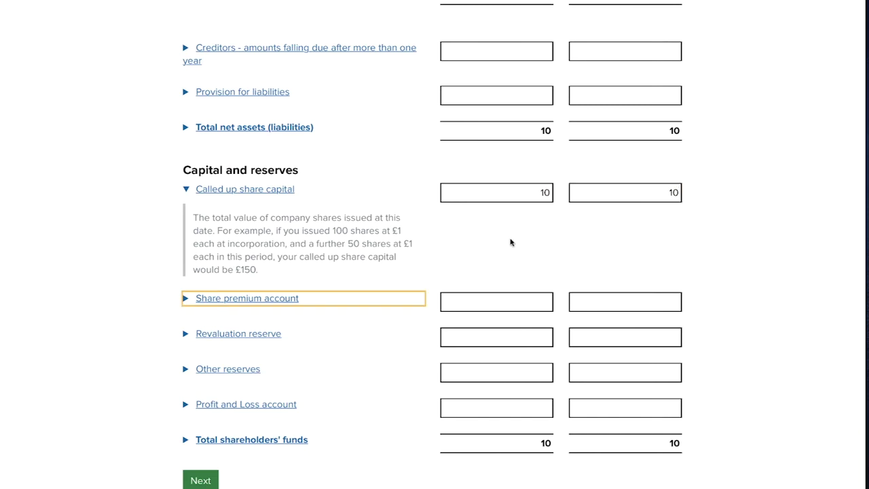
# Save the balance sheet figures and agree to include the legal statements with the balance sheet
pyautogui.scroll(-1, 510, 242)
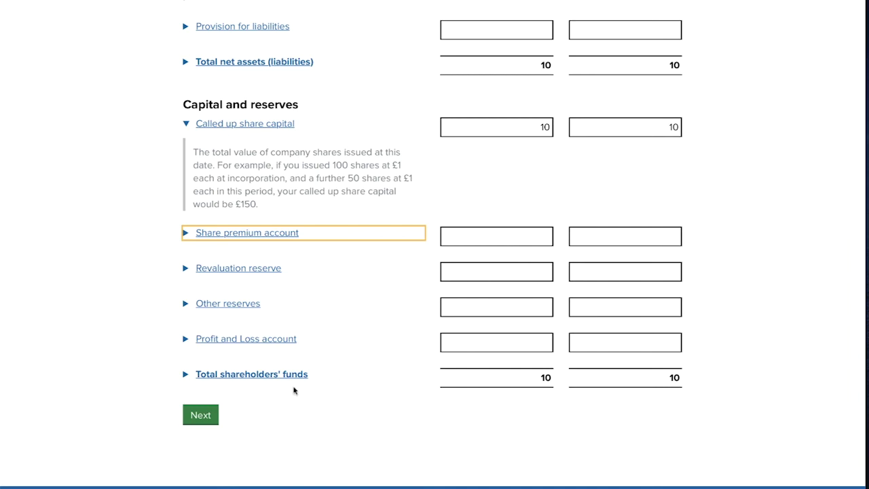
pyautogui.click(201, 414)
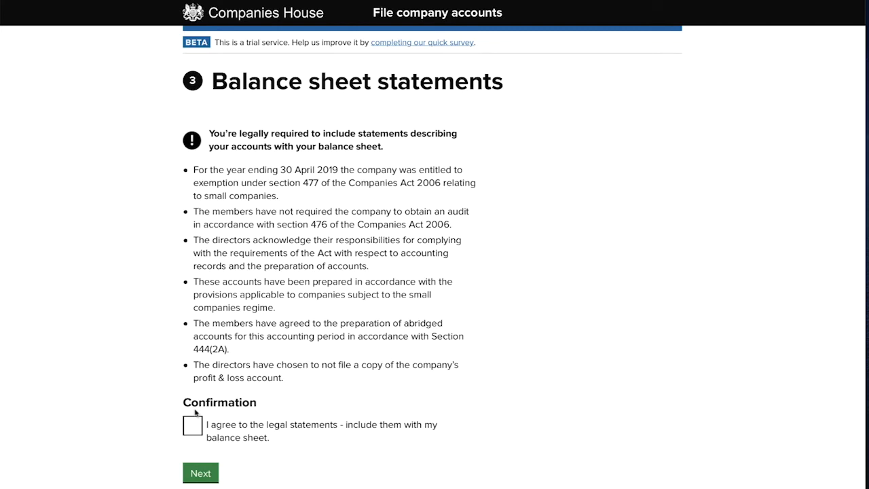
pyautogui.click(193, 429)
pyautogui.click(201, 473)
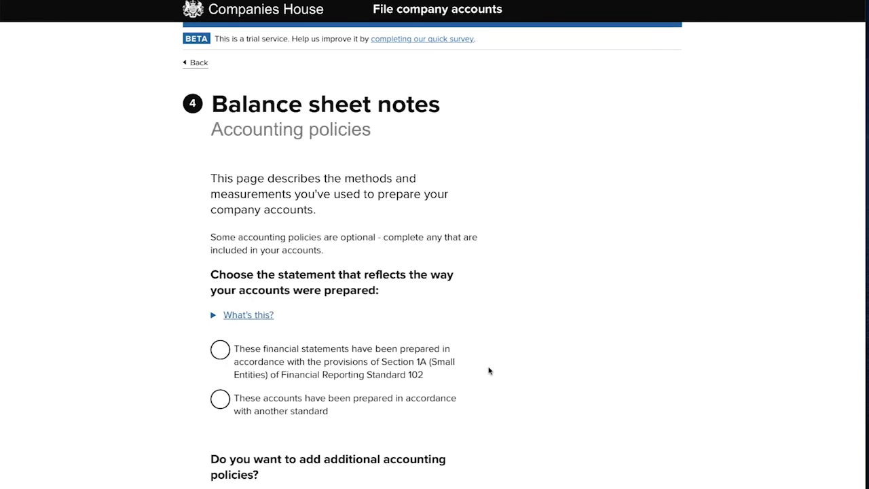
# Choose the Section 1A (Small Entities) Financial Reporting Standard 102 statement and decline additional accounting policies
pyautogui.scroll(-2, 488, 371)
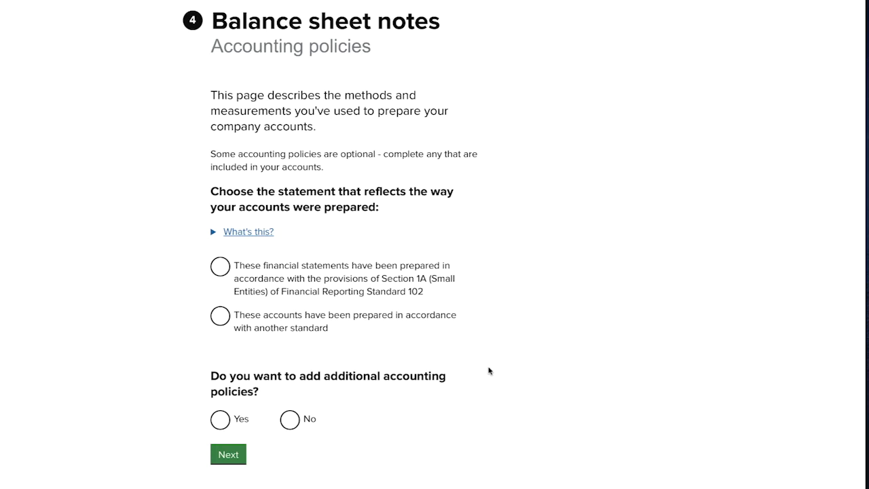
pyautogui.click(224, 271)
pyautogui.click(290, 422)
pyautogui.click(235, 456)
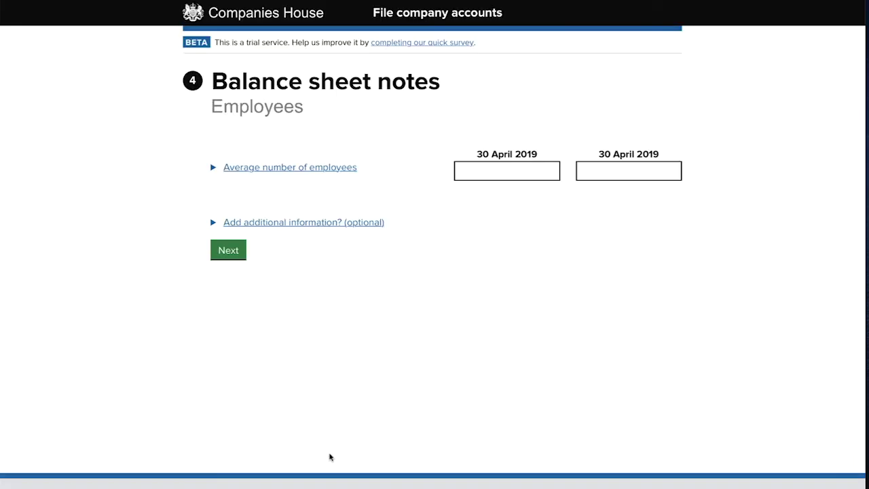
# Enter 10 as the average number of employees in both columns and continue past the Employees note
pyautogui.click(533, 174)
pyautogui.write('10')
pyautogui.press('Tab')
pyautogui.write('10')
pyautogui.press('Tab')
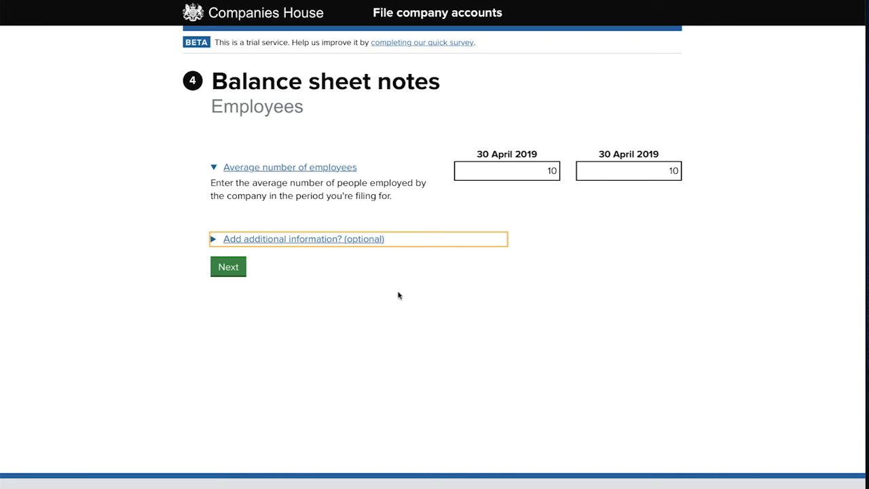
pyautogui.click(234, 268)
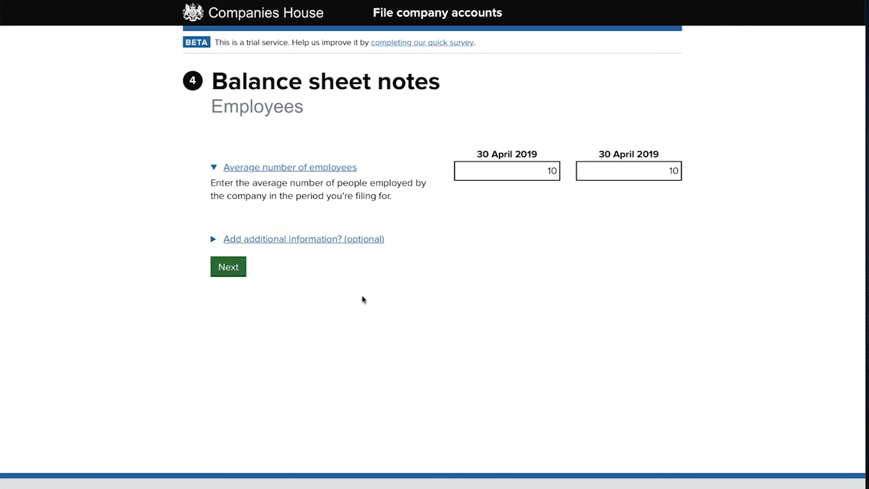
# Answer No to the notes on financial commitments, loans to directors and additional loans to directors information
pyautogui.click(290, 231)
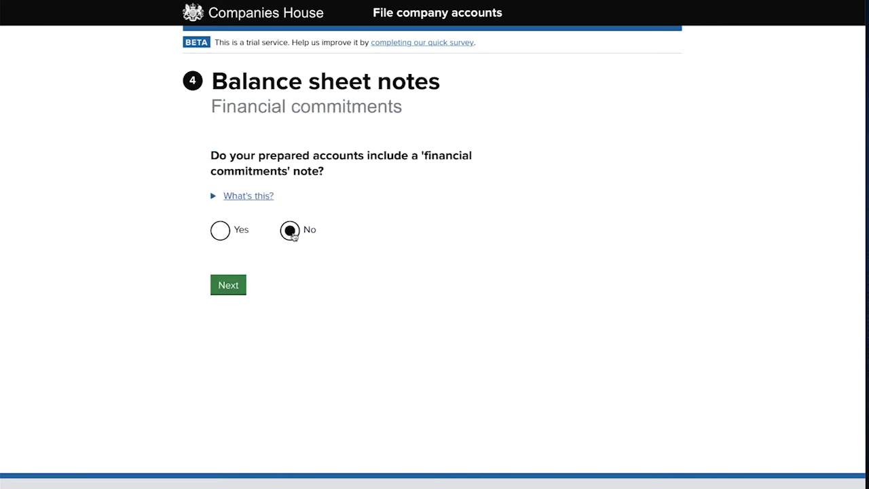
pyautogui.click(235, 288)
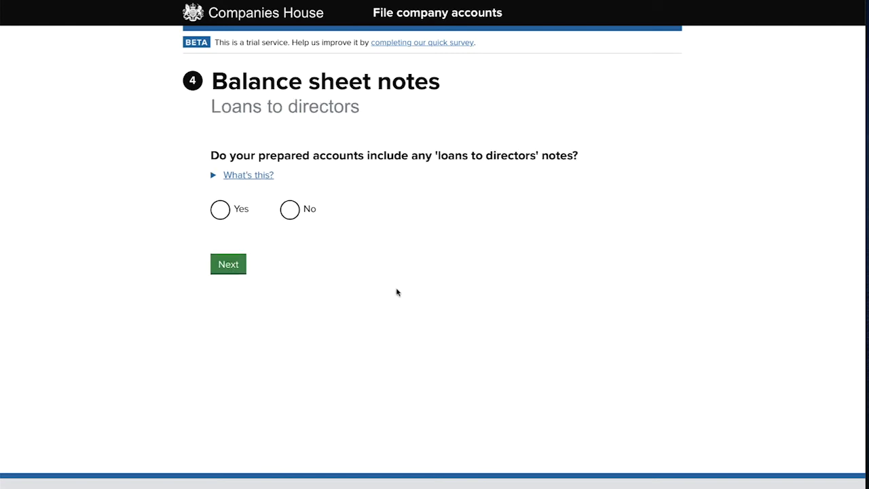
pyautogui.click(290, 212)
pyautogui.click(231, 265)
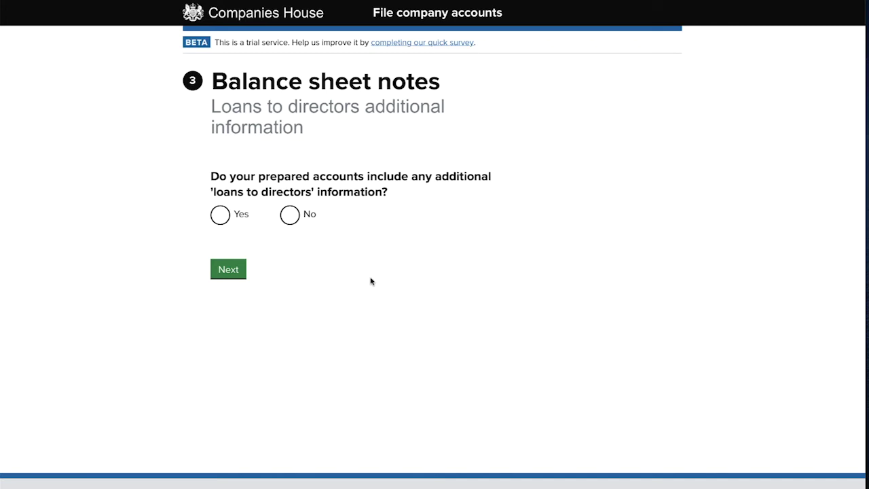
pyautogui.click(291, 218)
pyautogui.click(240, 270)
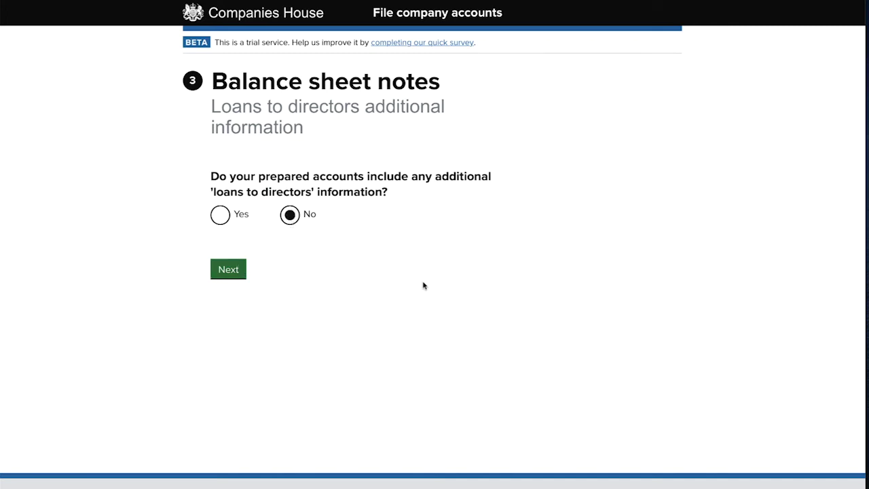
# Answer No to the next balance sheet notes questions, up to and including additional related party transactions information
pyautogui.click(290, 266)
pyautogui.click(228, 315)
pyautogui.click(291, 211)
pyautogui.click(233, 265)
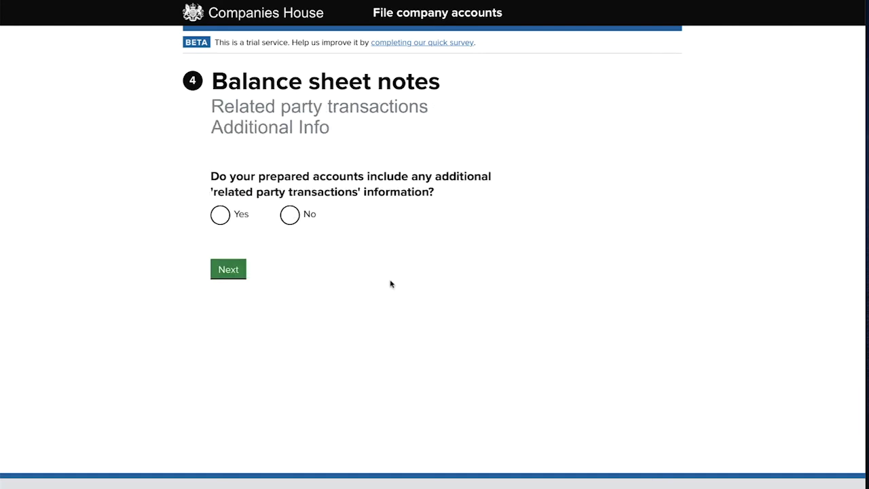
pyautogui.click(290, 215)
pyautogui.click(232, 269)
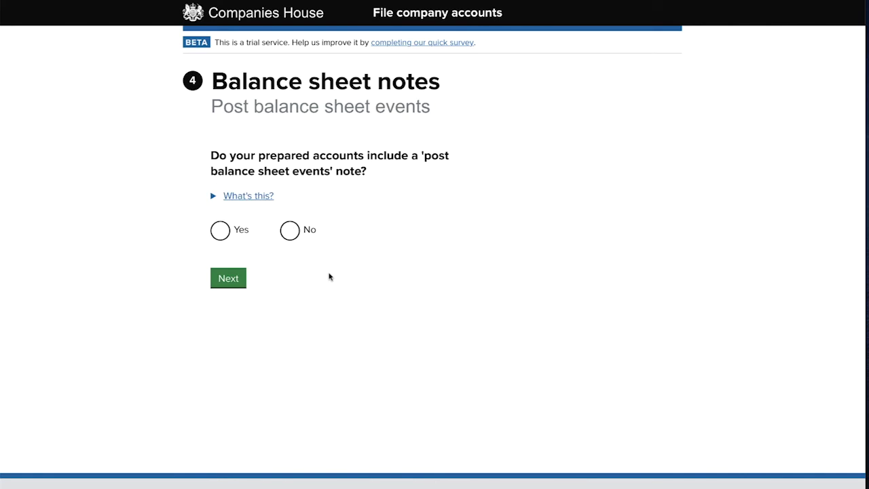
# Answer No to the notes on post balance sheet events and off balance sheet arrangements
pyautogui.click(291, 231)
pyautogui.click(236, 278)
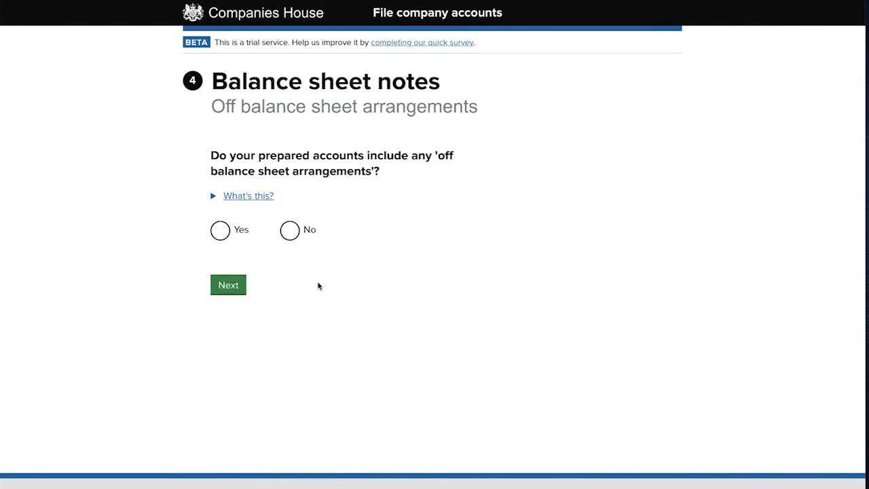
pyautogui.click(291, 232)
pyautogui.click(242, 286)
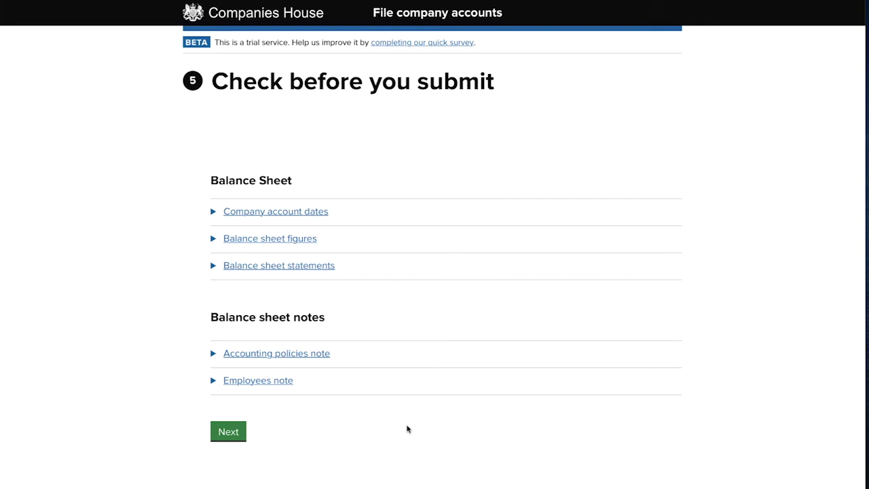
# Review the company account dates and balance sheet figures, and proceed to approving the accounts
pyautogui.click(214, 214)
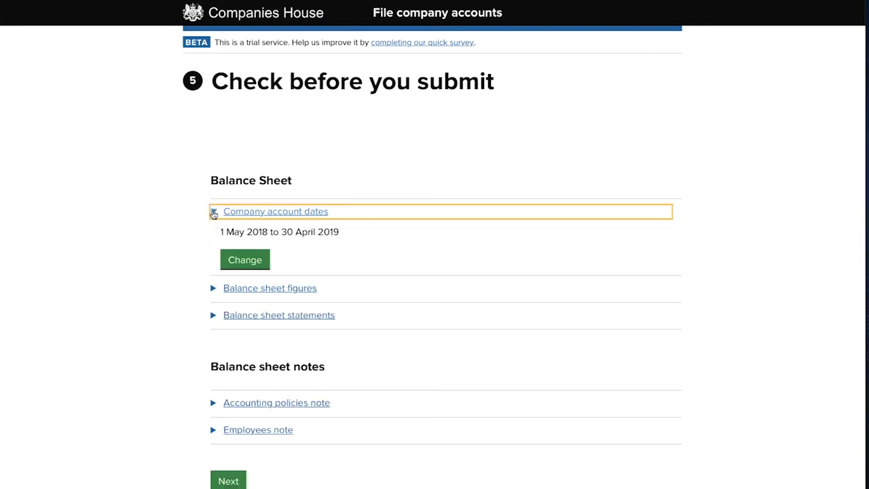
pyautogui.click(213, 289)
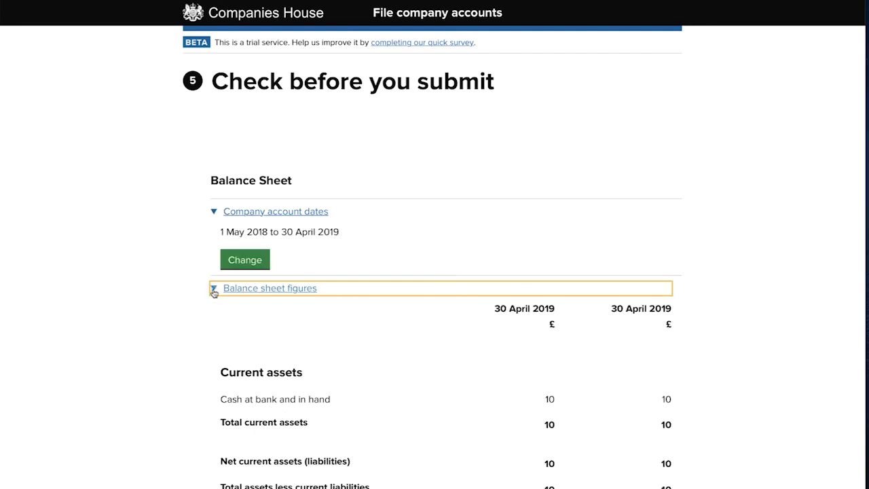
pyautogui.scroll(-3, 364, 369)
pyautogui.scroll(-3, 364, 370)
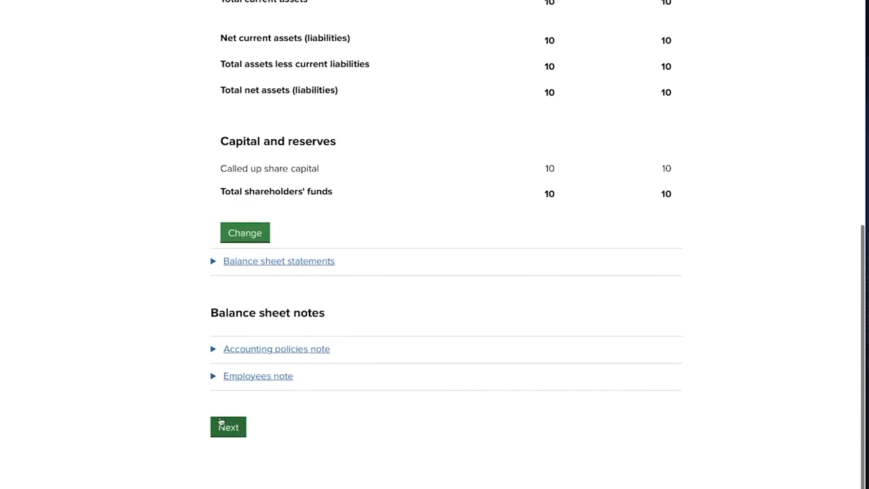
pyautogui.click(226, 428)
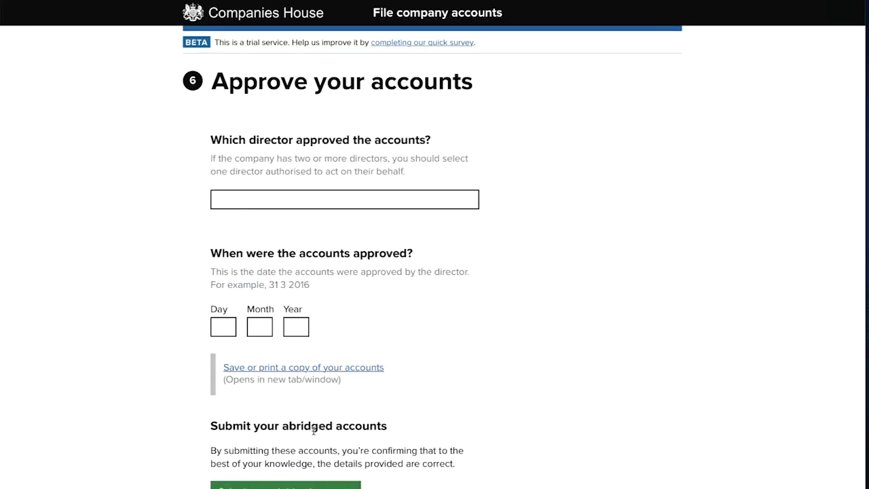
# Enter the full name of the director who approved the accounts
pyautogui.click(240, 200)
pyautogui.write('Andr')
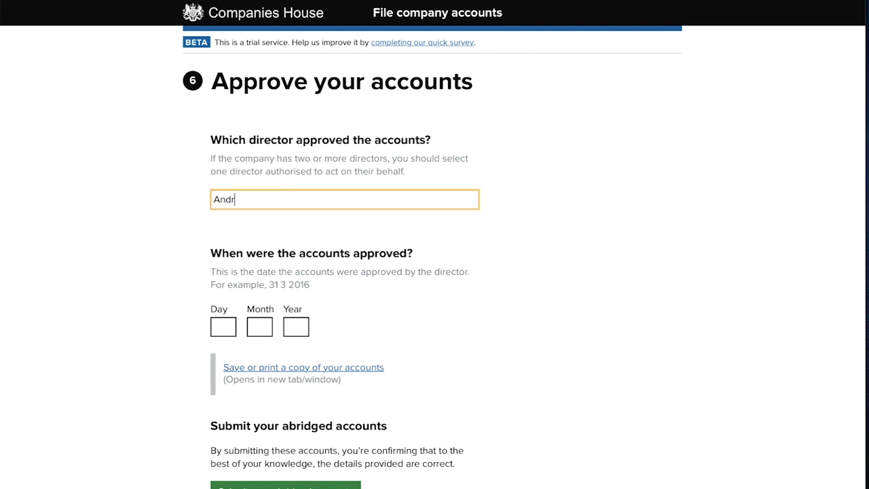
pyautogui.write('ew Demo')
# Set the date the accounts were approved to day 01, month 08, year 2020
pyautogui.scroll(-1, 232, 325)
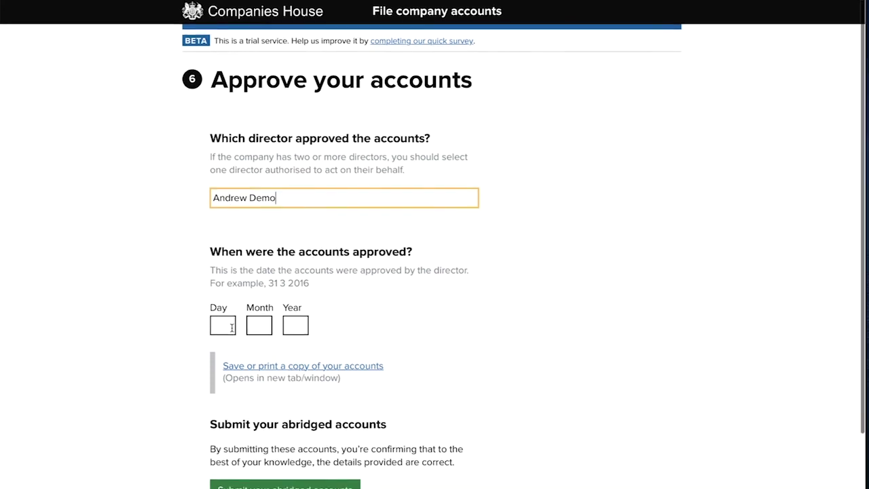
pyautogui.click(233, 318)
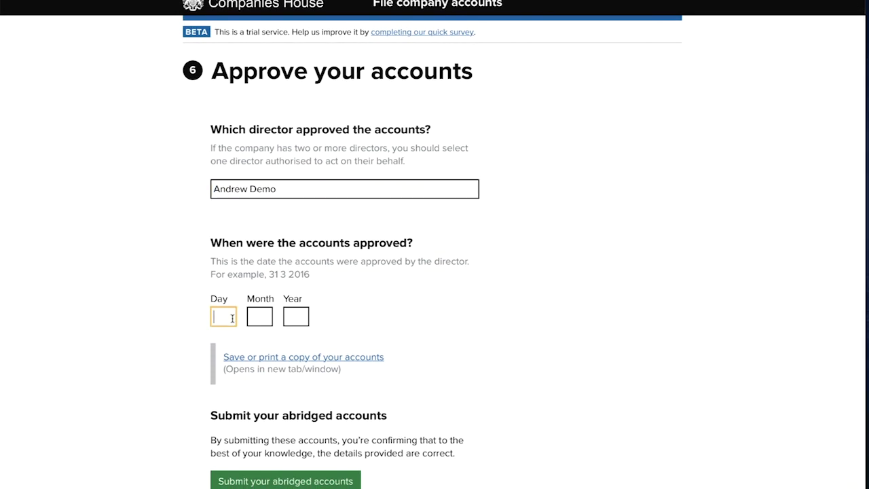
pyautogui.write('01')
pyautogui.click(260, 316)
pyautogui.write('08')
pyautogui.click(296, 316)
pyautogui.write('2020')
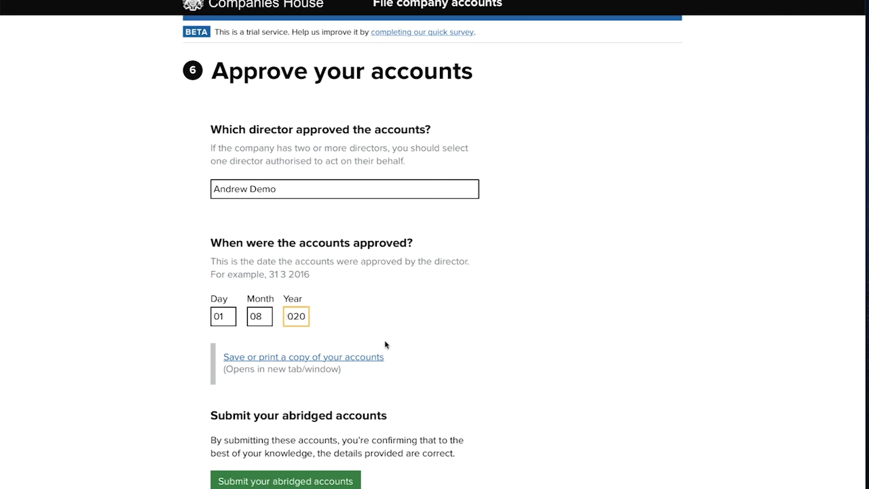
pyautogui.click(419, 347)
# Submit the abridged accounts to Companies House and view the submission confirmation
pyautogui.scroll(-2, 420, 347)
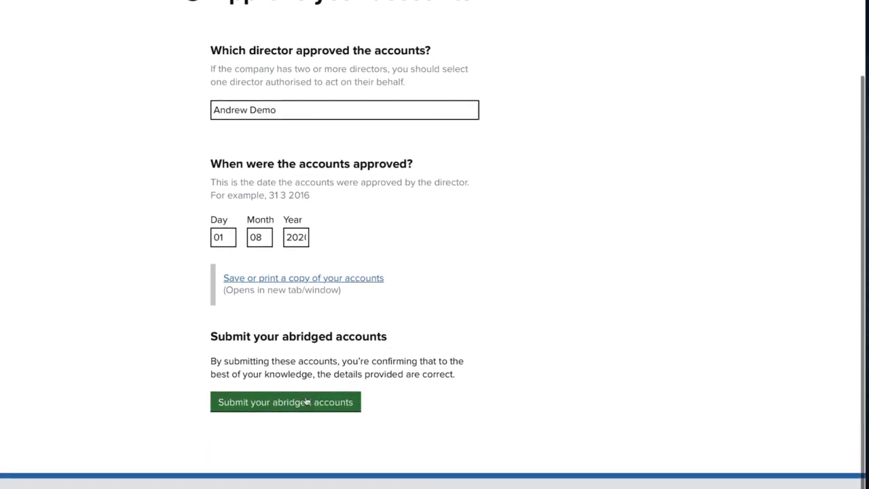
pyautogui.click(305, 402)
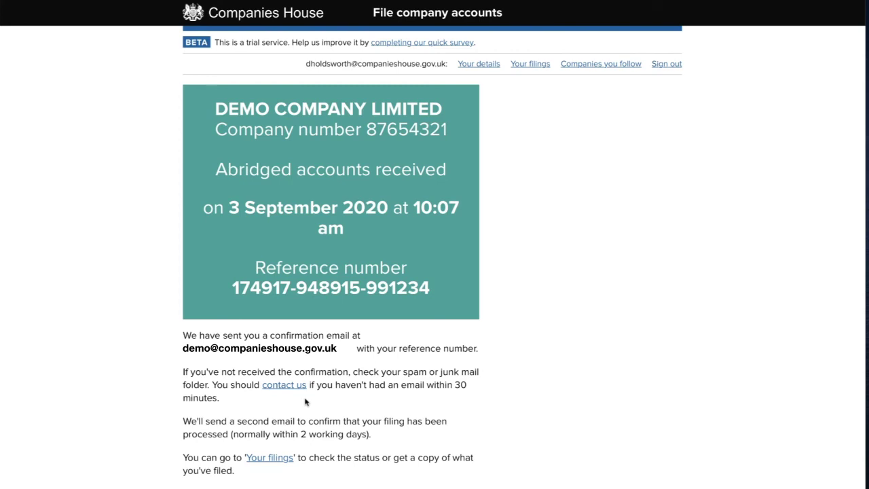
pyautogui.scroll(-2, 305, 403)
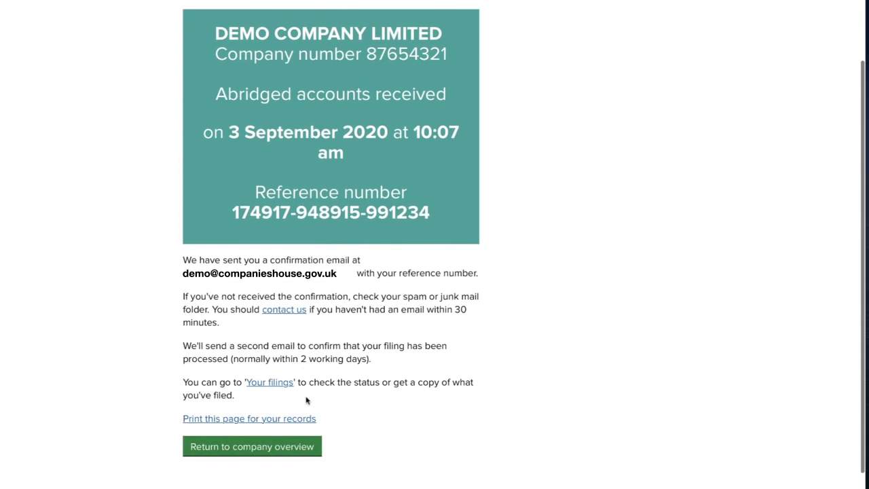